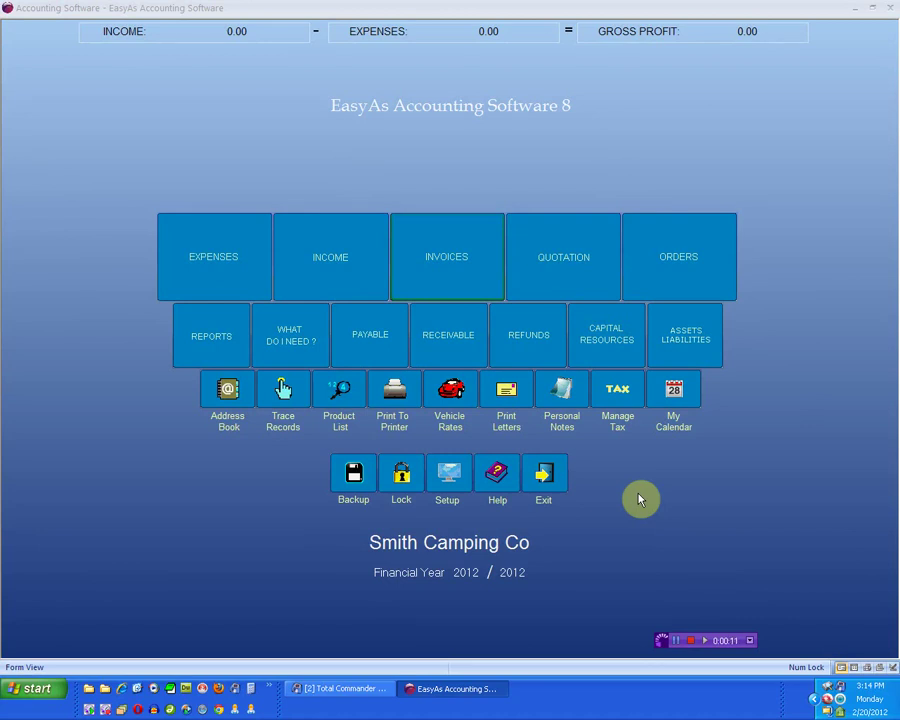
Open the Logo Setup Screen under Setup's 'Select and Activate Invoice Logos'.
click(458, 474)
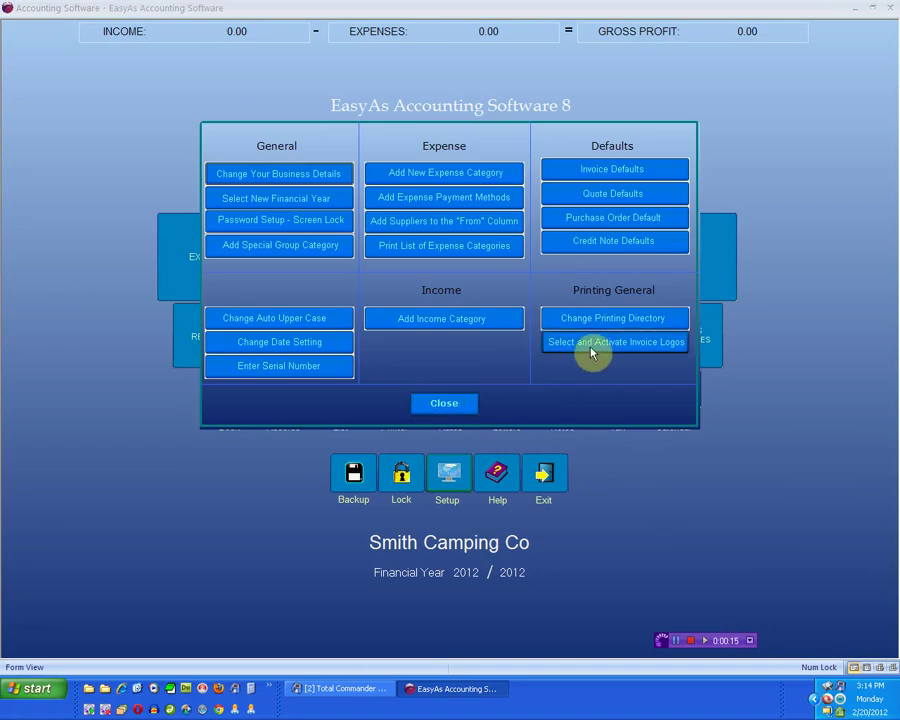
click(599, 352)
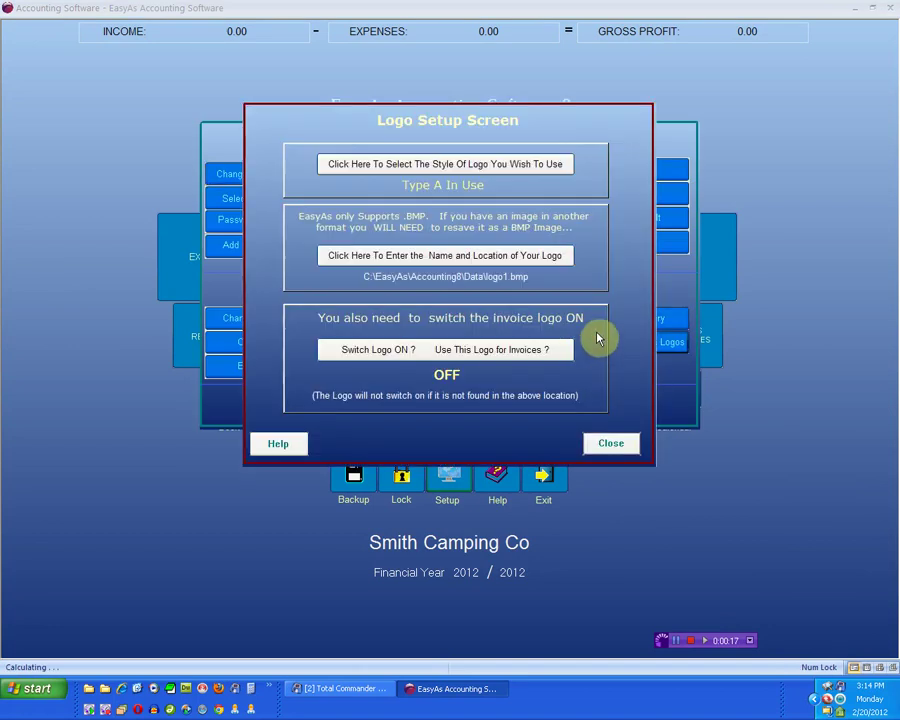
Make logo style Type A current, switch the invoice logo ON, and close Logo Setup.
click(432, 163)
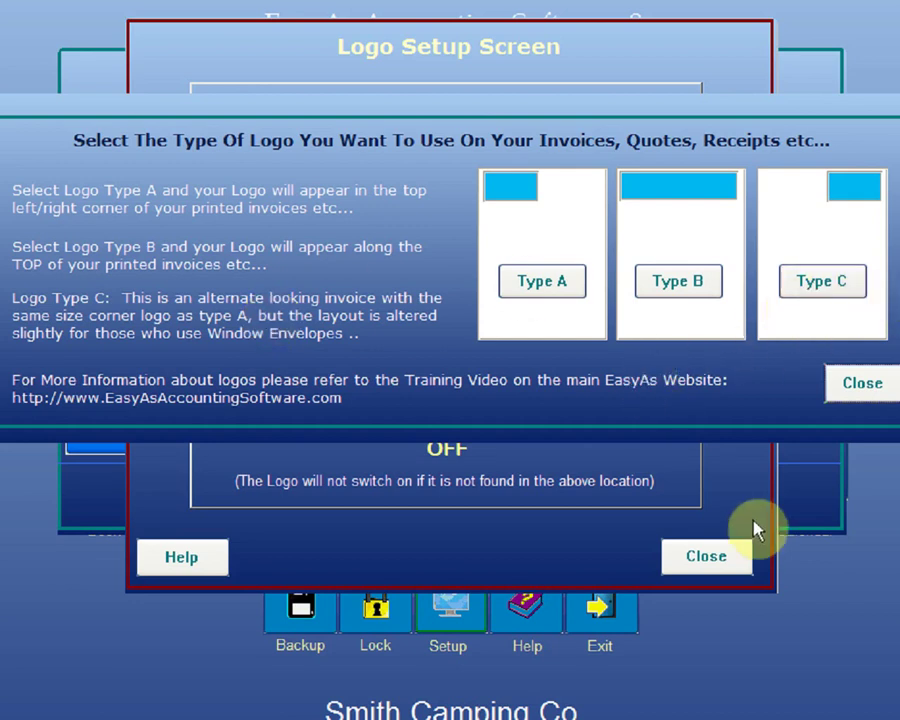
click(537, 284)
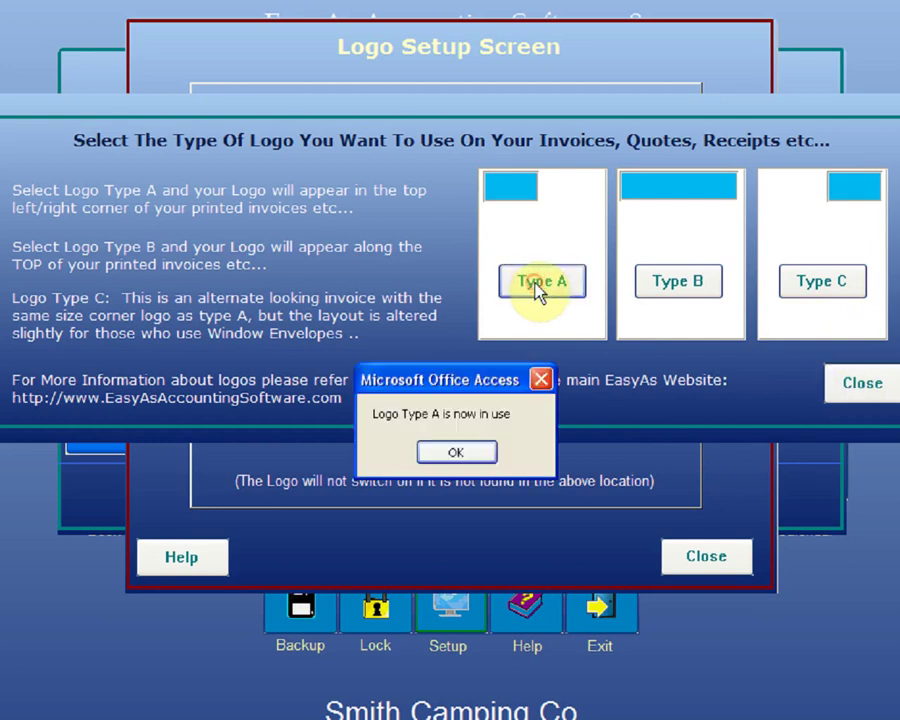
click(457, 452)
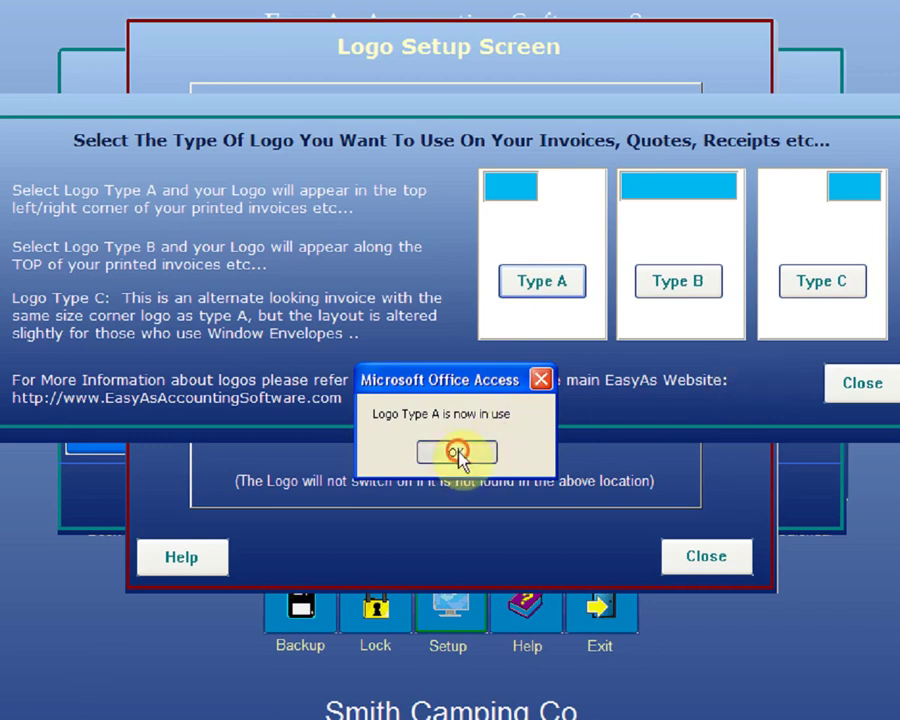
click(866, 383)
click(521, 412)
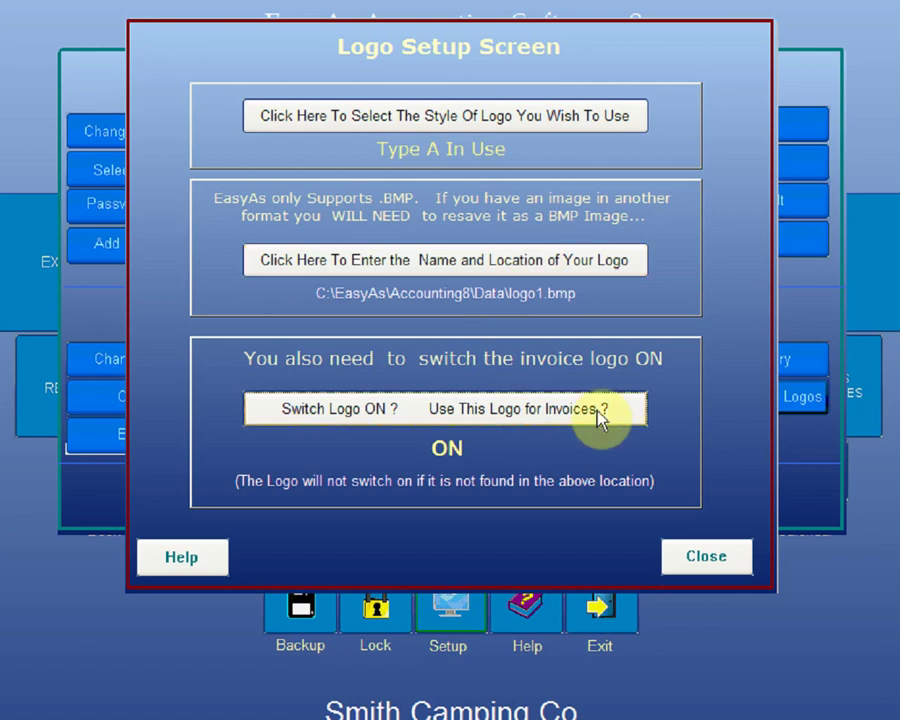
click(713, 565)
Preview invoice 1001 at full size with the top-left logo, then close preview and form.
click(443, 492)
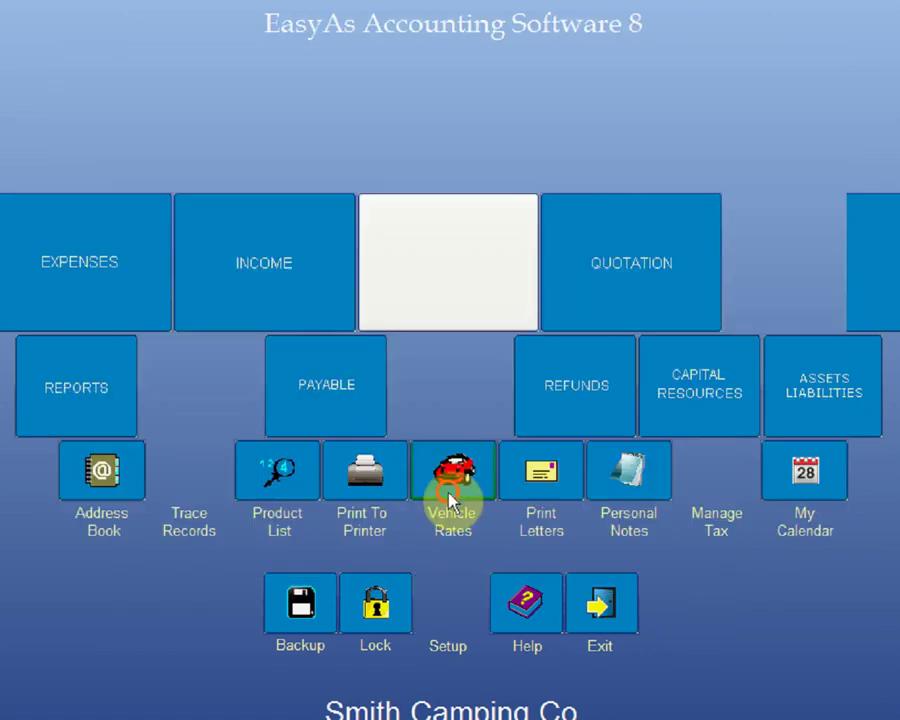
click(424, 277)
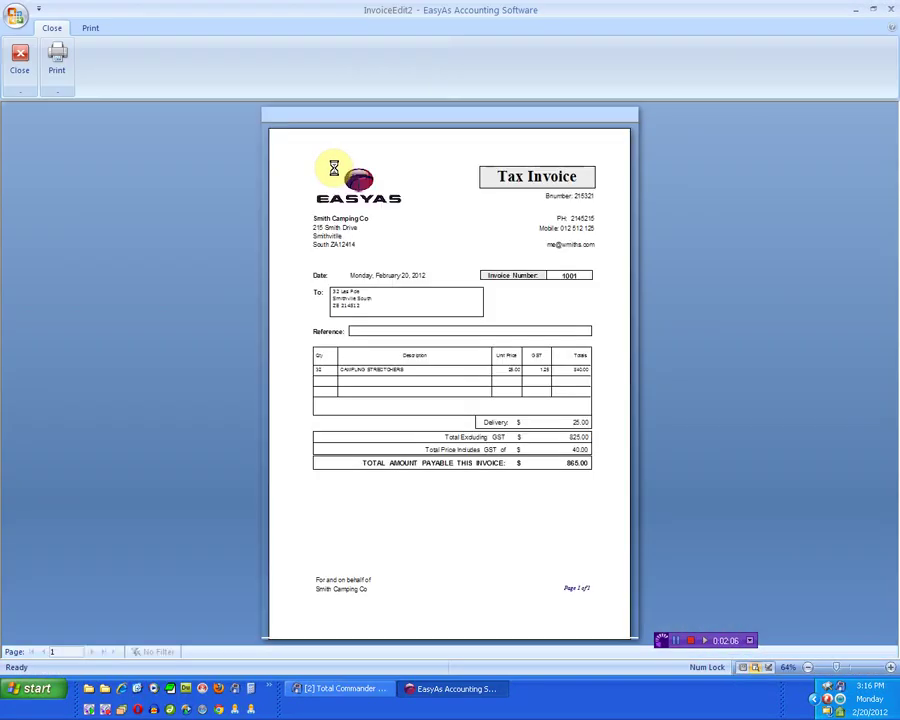
click(385, 196)
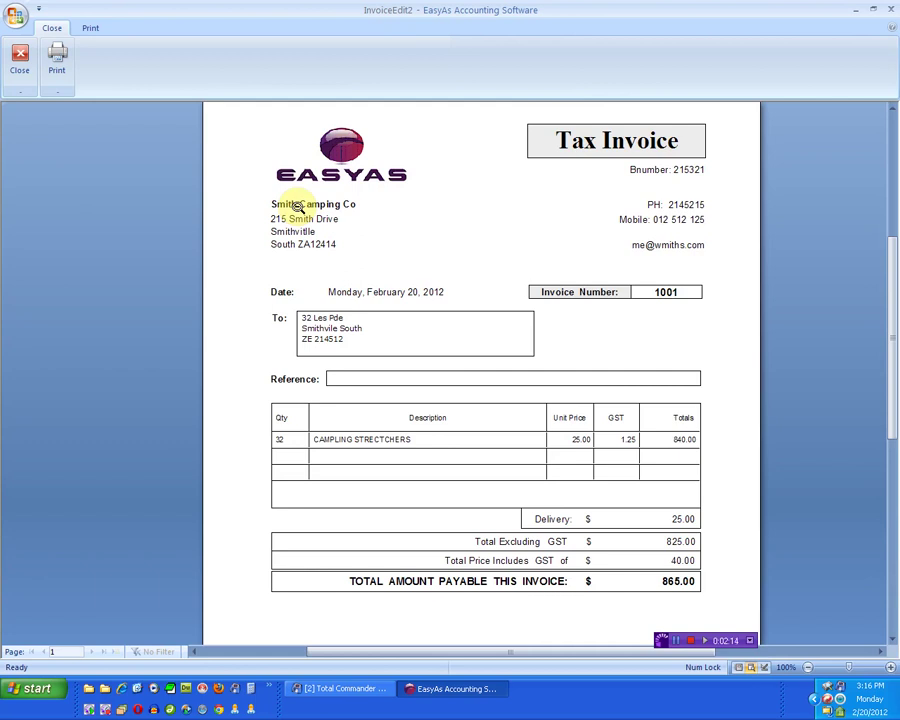
click(20, 58)
click(800, 58)
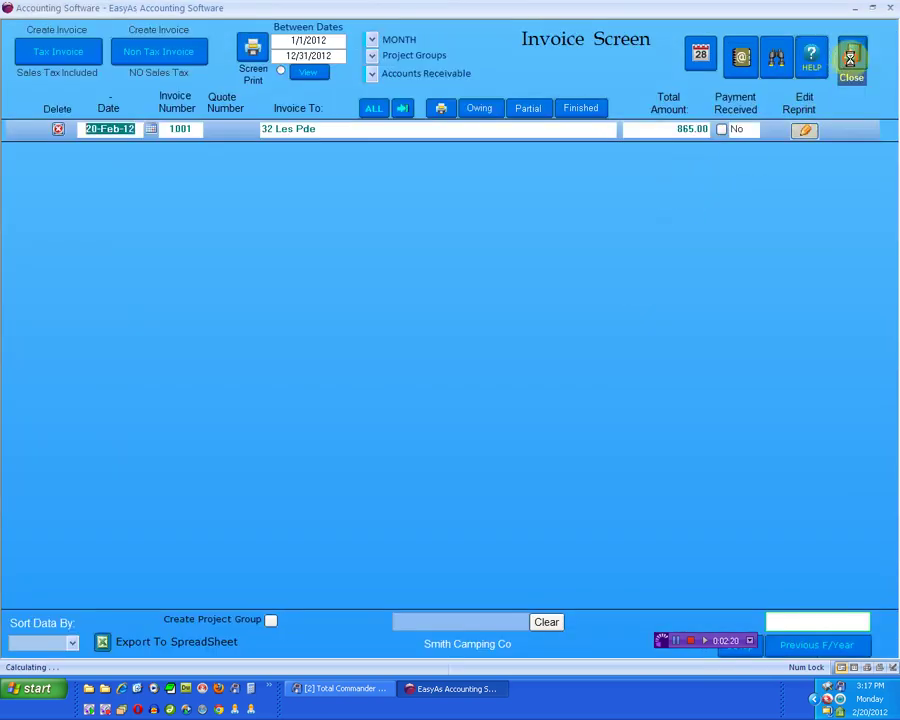
From the main menu, change the invoice logo style to Type C and close setup.
click(848, 58)
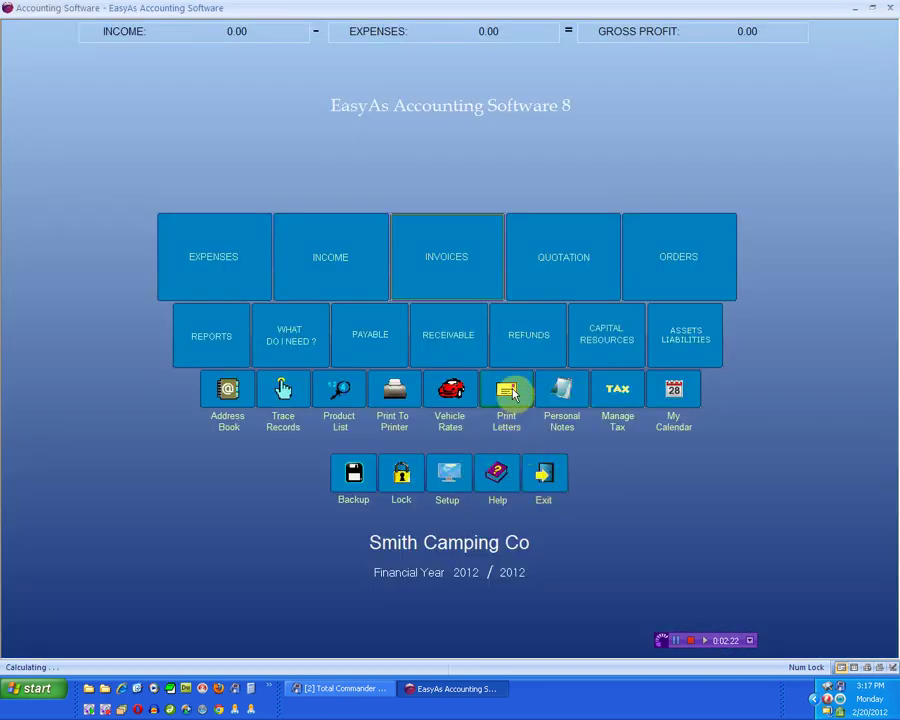
click(448, 472)
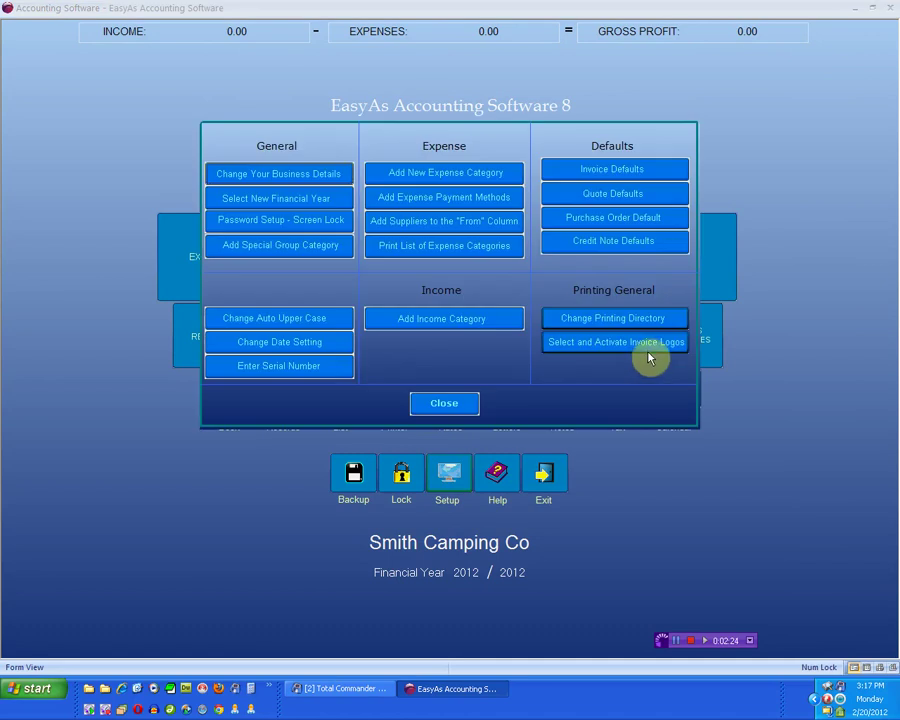
click(647, 345)
click(490, 166)
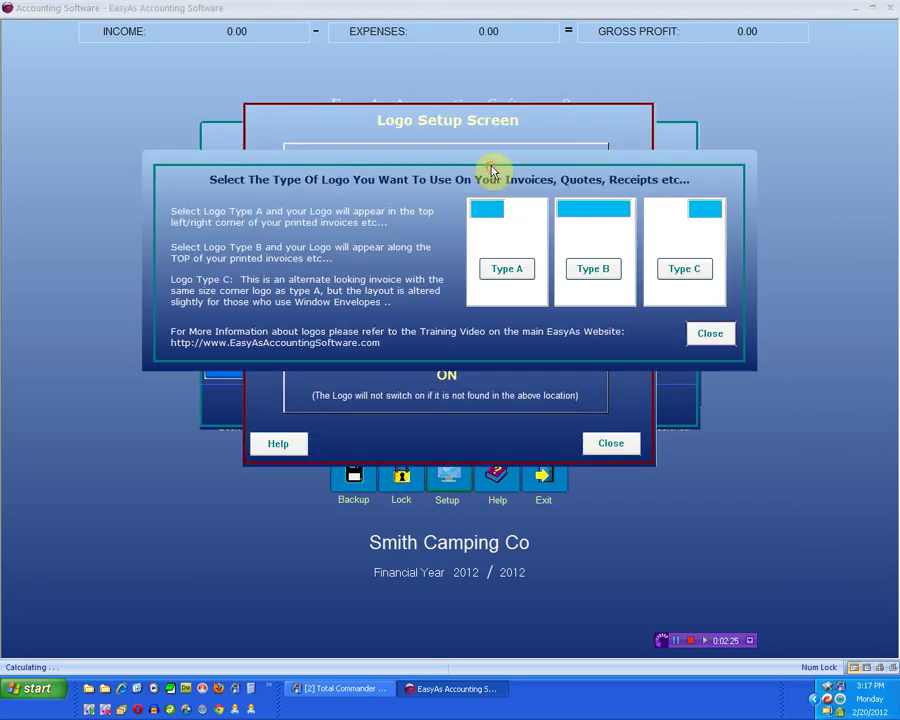
click(686, 268)
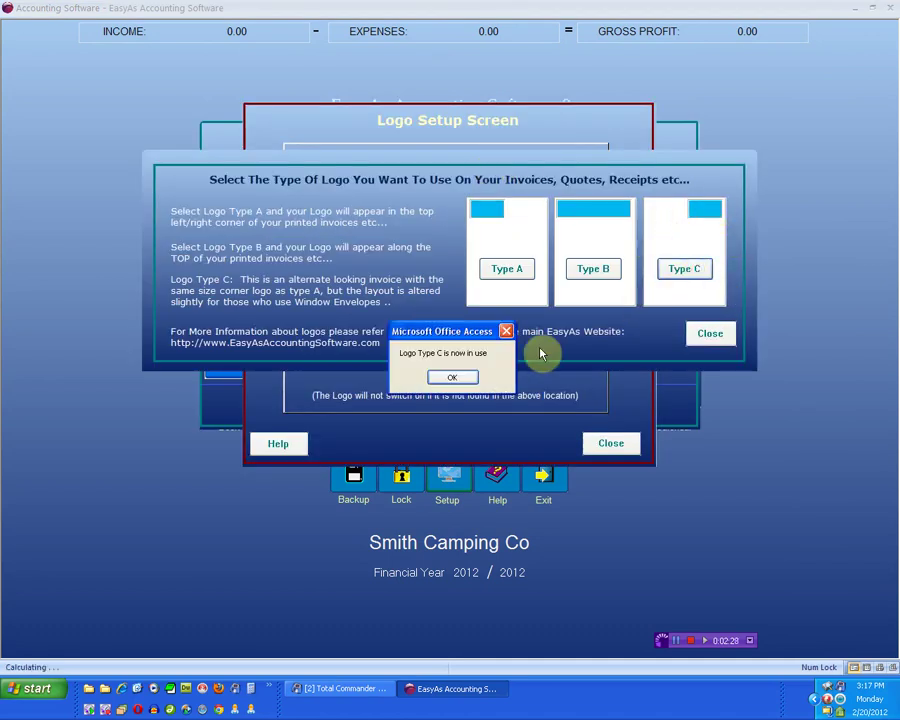
click(445, 377)
click(710, 333)
click(606, 442)
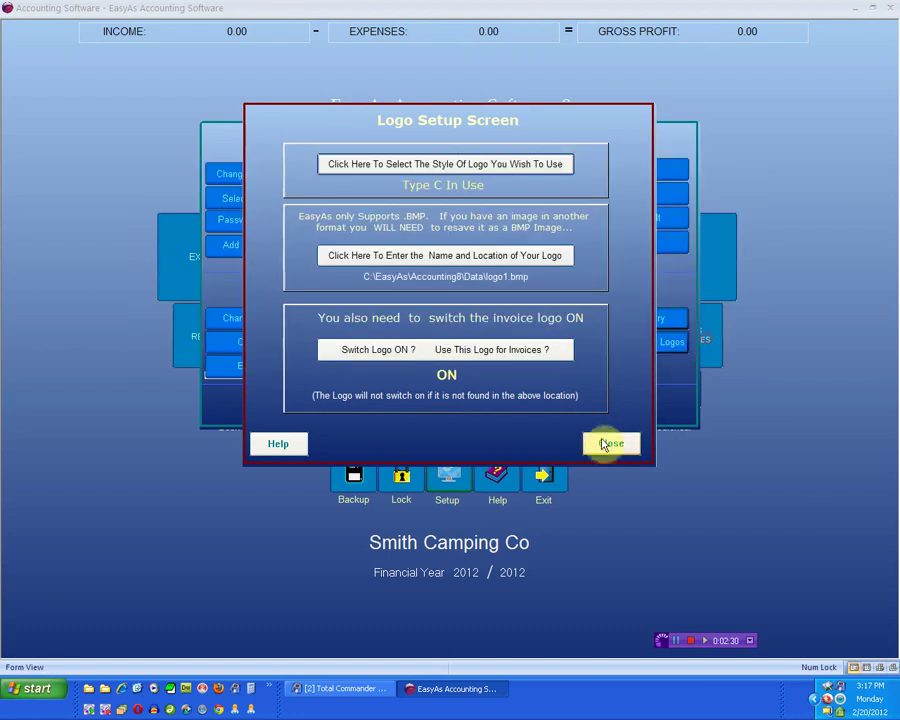
click(447, 403)
Preview invoice 1001 at full size in the Type C layout, then go to Total Commander.
click(454, 248)
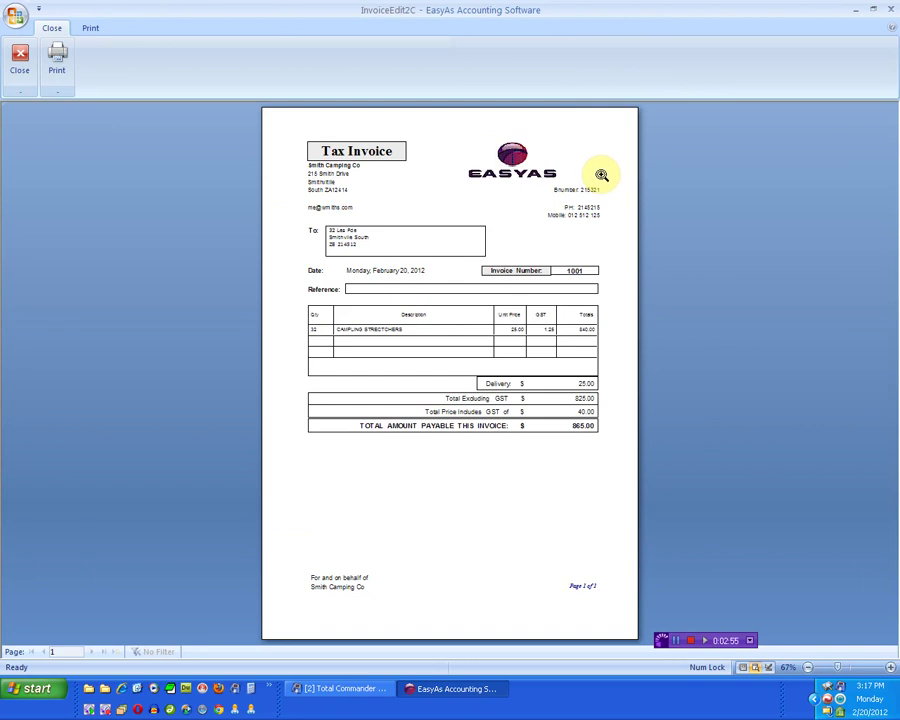
click(349, 148)
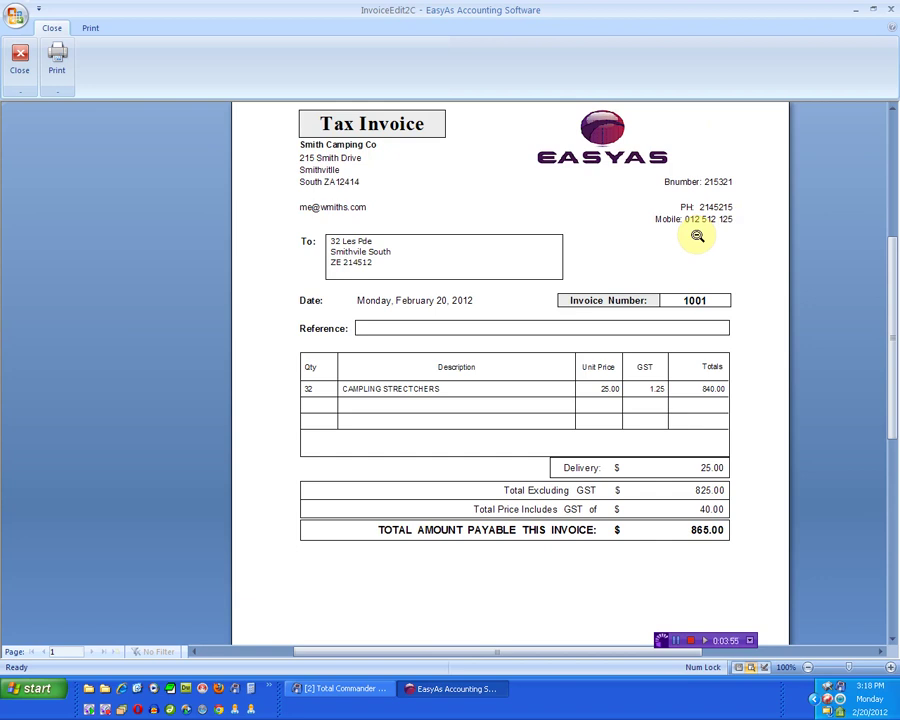
click(341, 690)
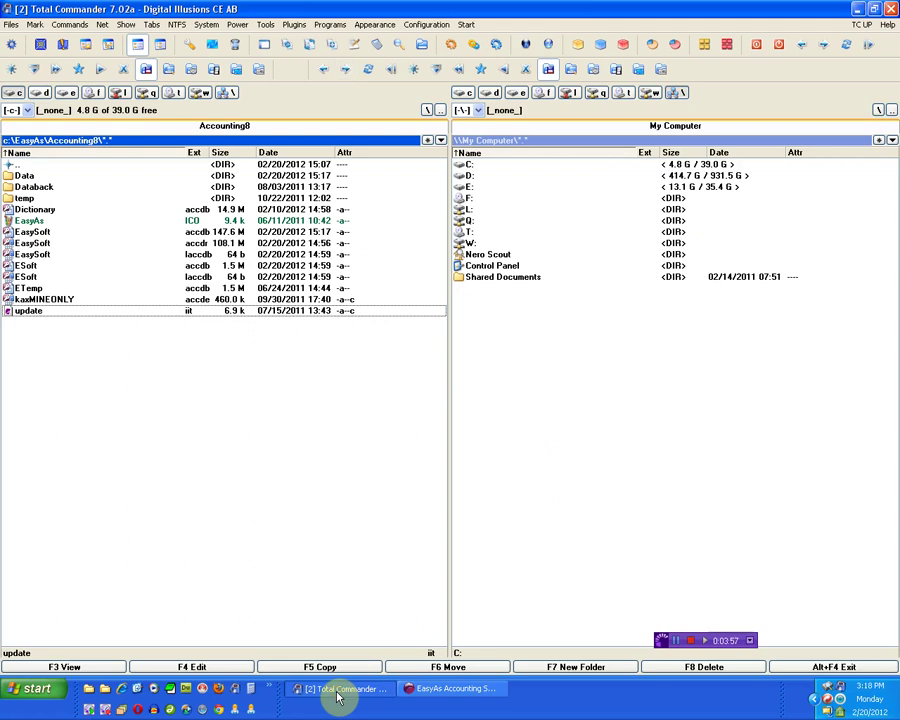
Open Logo1.bmp from the Data folder in Paint.
double_click(44, 177)
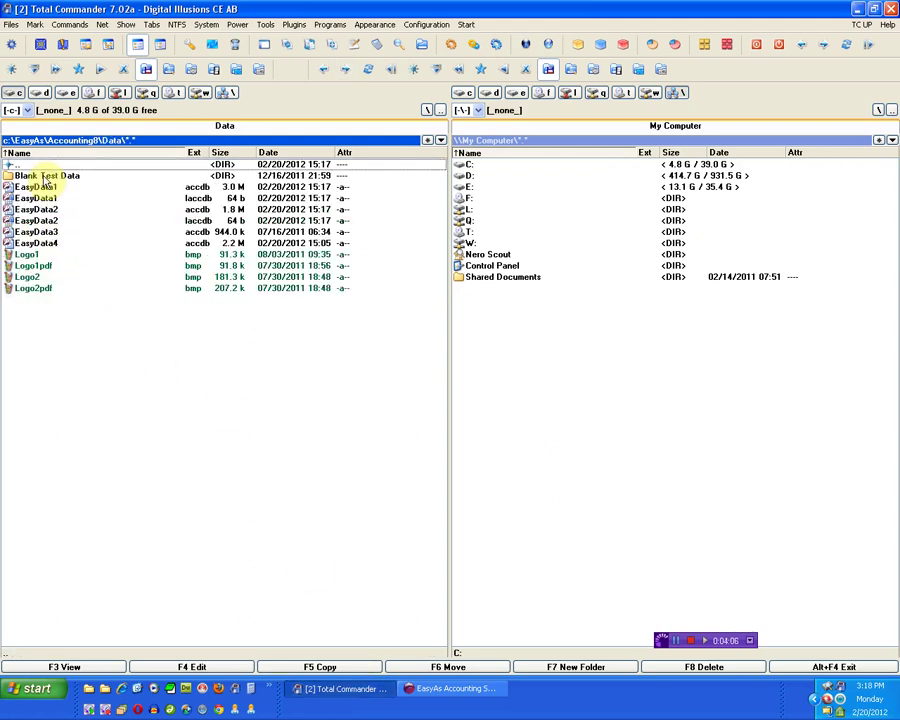
double_click(52, 256)
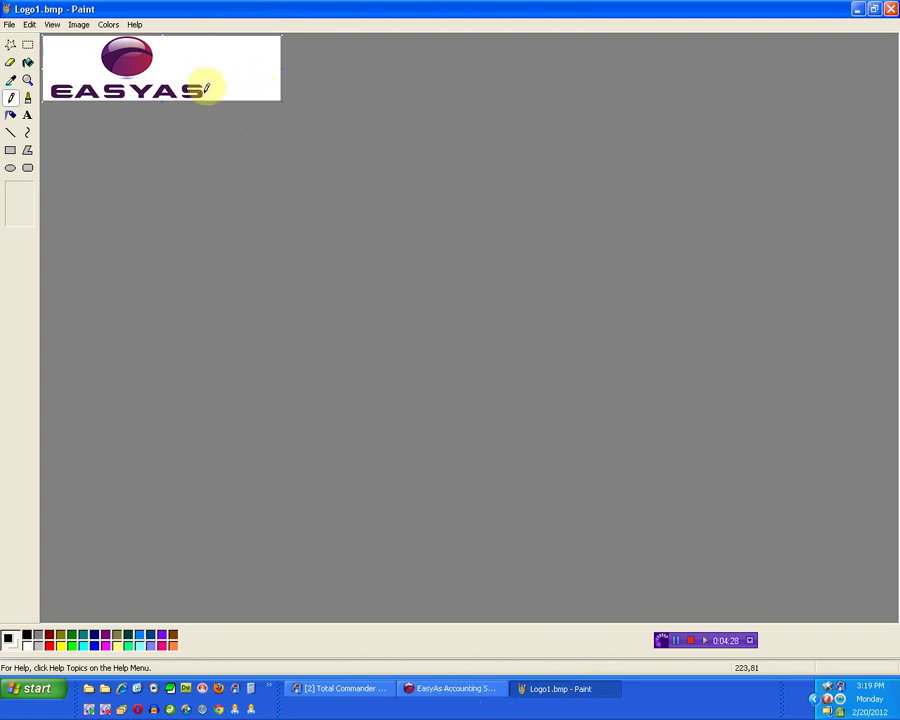
Compare the invoice 1001 preview's logo with Logo1.bmp in Paint.
click(436, 690)
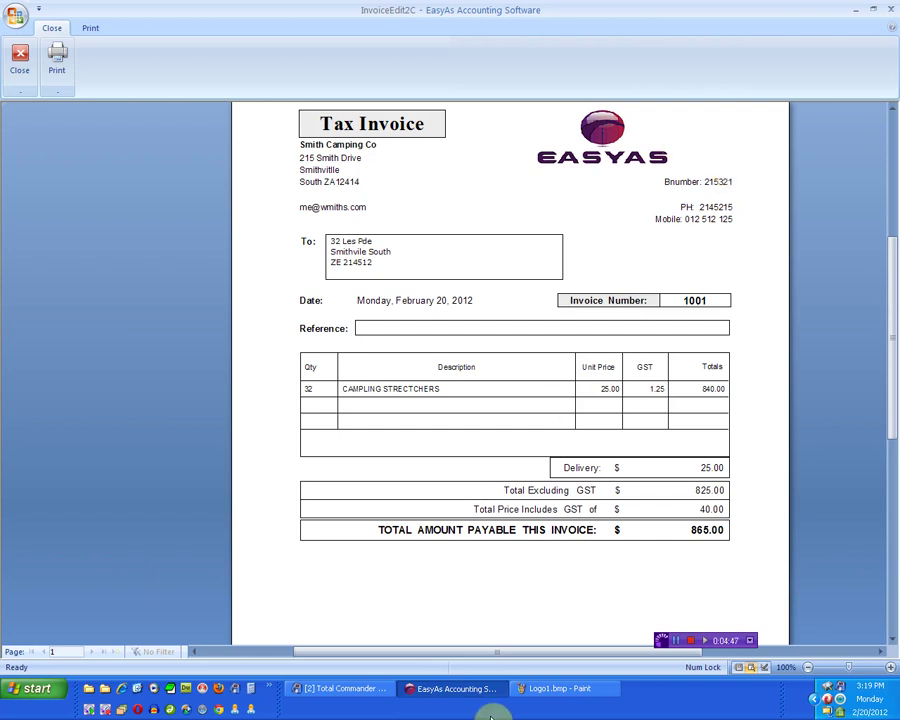
click(532, 690)
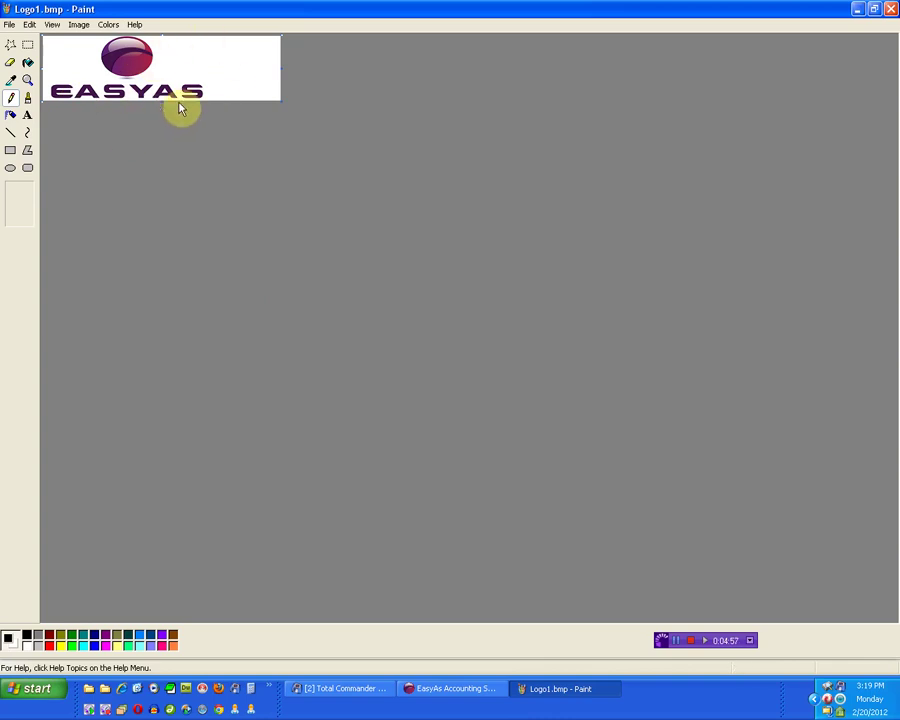
Save the logo image as LogoC.bmp in the Data folder.
click(8, 24)
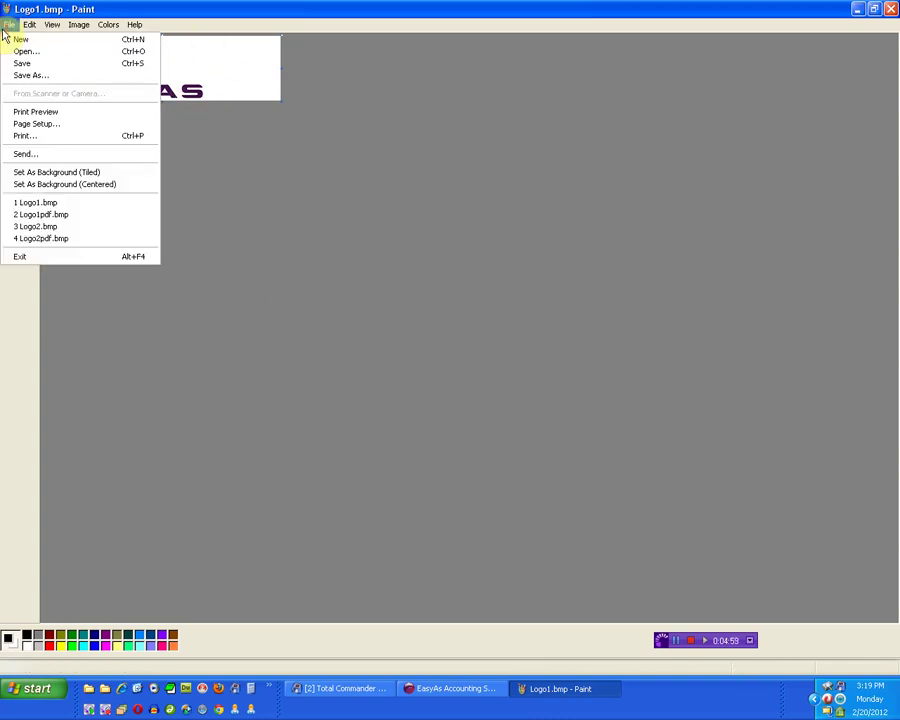
click(40, 76)
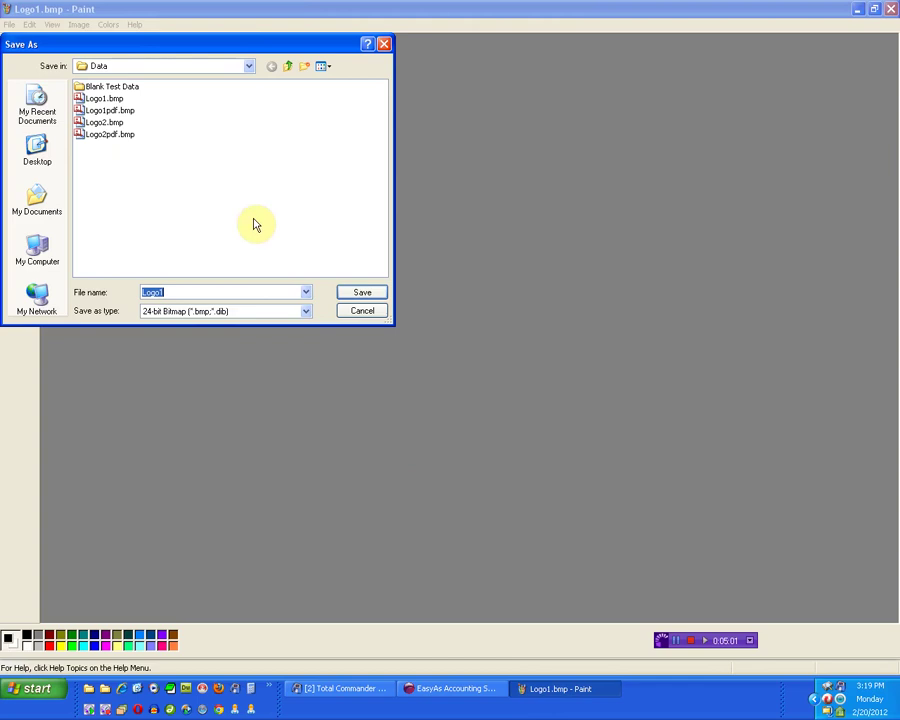
click(179, 290)
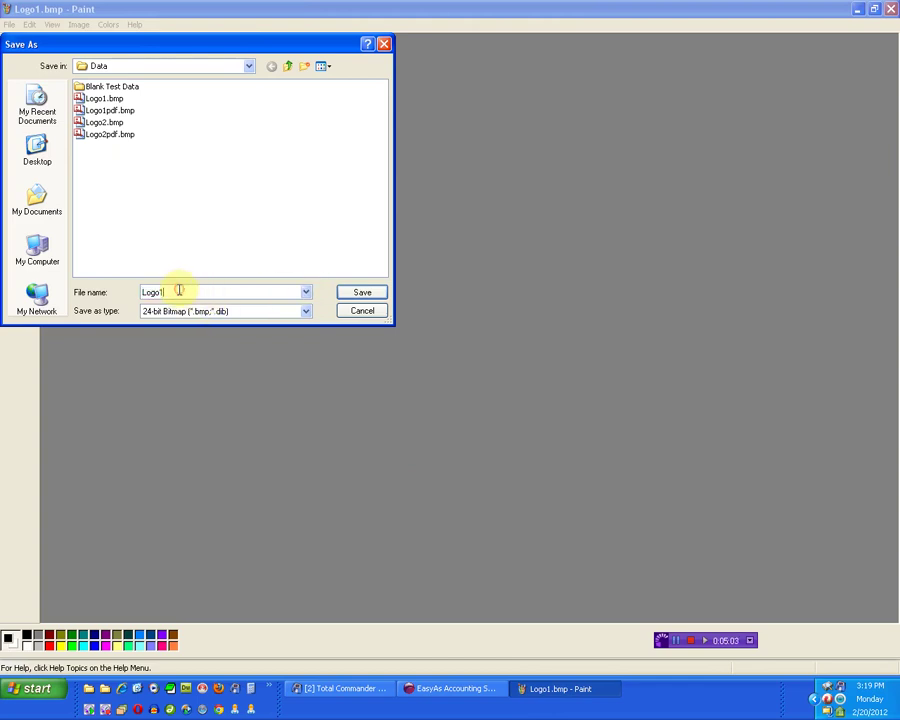
key(BackSpace)
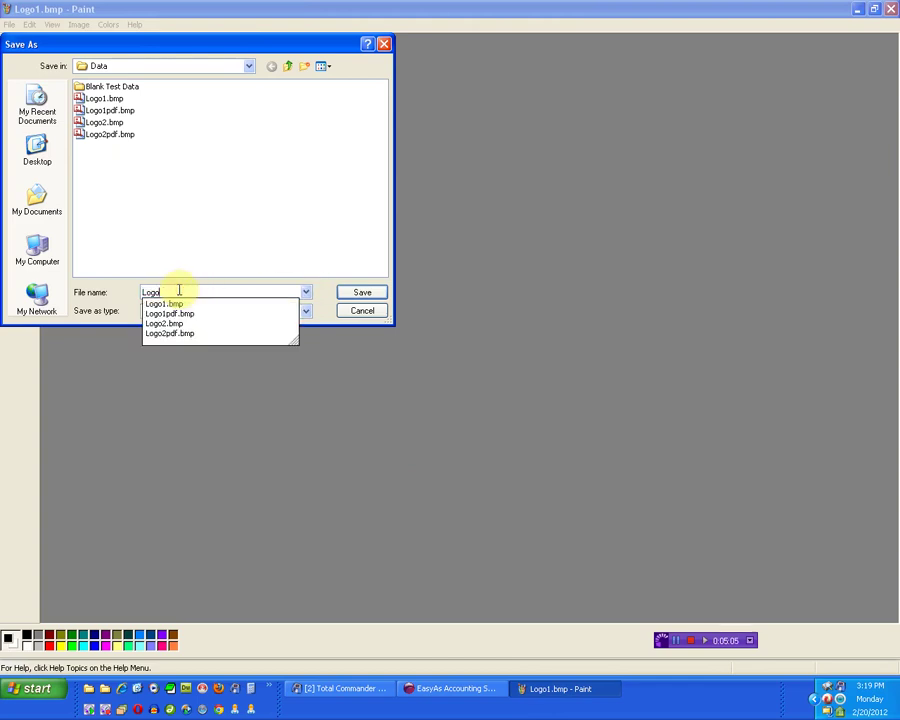
text(C)
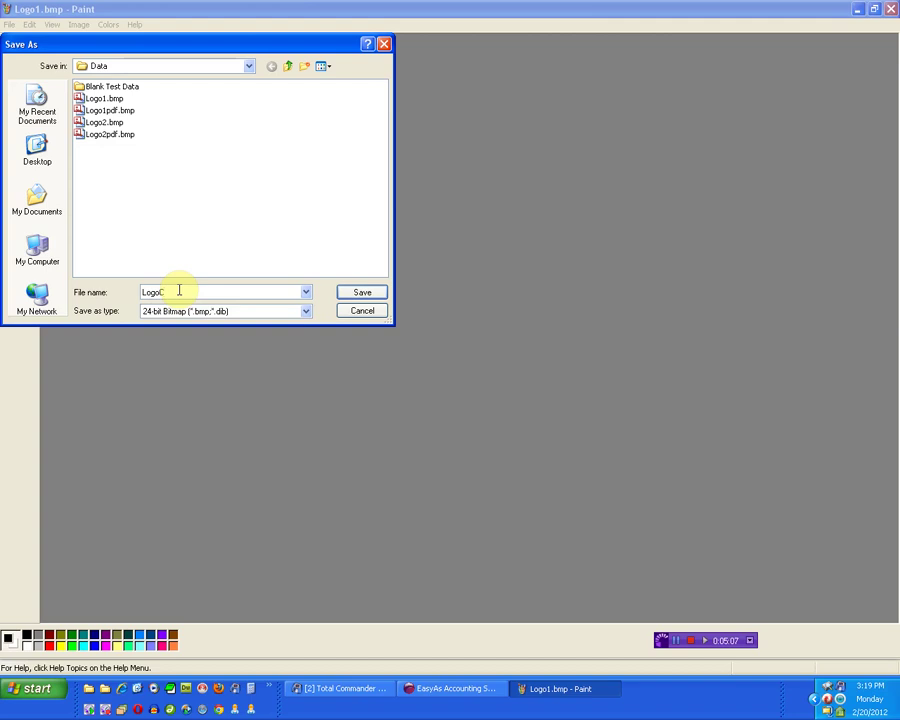
key(Return)
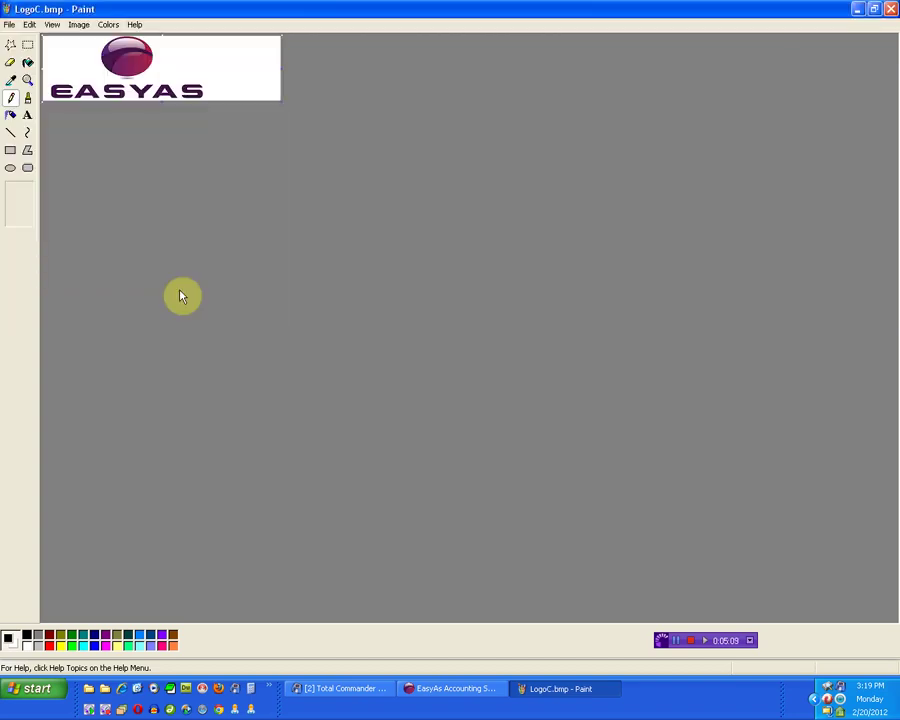
Select the whole image and drag the logo to the right side of the canvas.
click(29, 24)
click(52, 116)
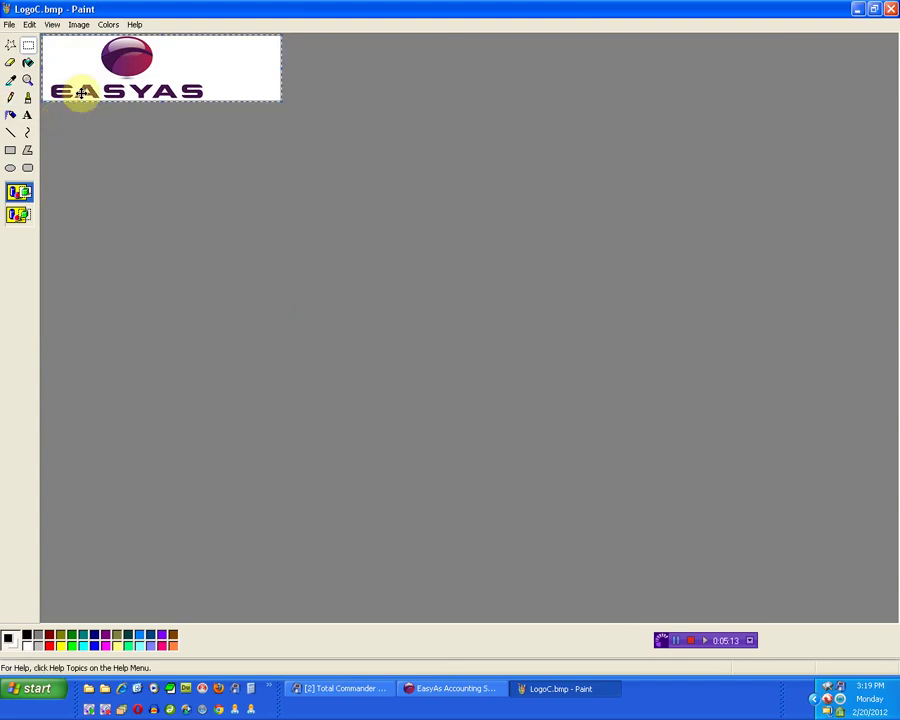
mouse_move(81, 93)
mouse_down()
mouse_move(46, 94)
mouse_move(156, 91)
mouse_up()
click(229, 168)
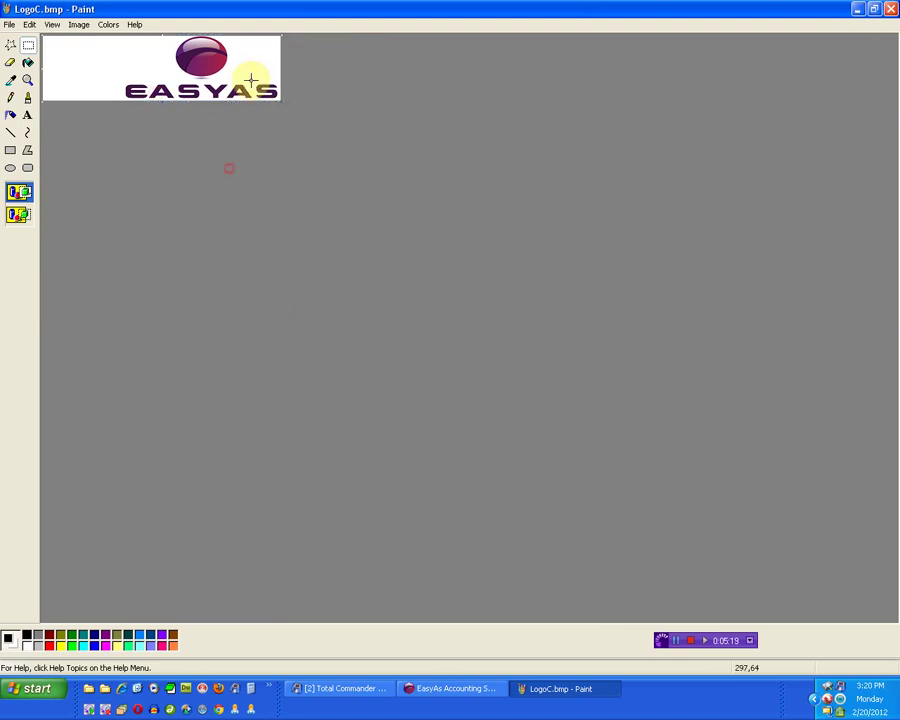
Save LogoC.bmp and close Paint.
click(8, 24)
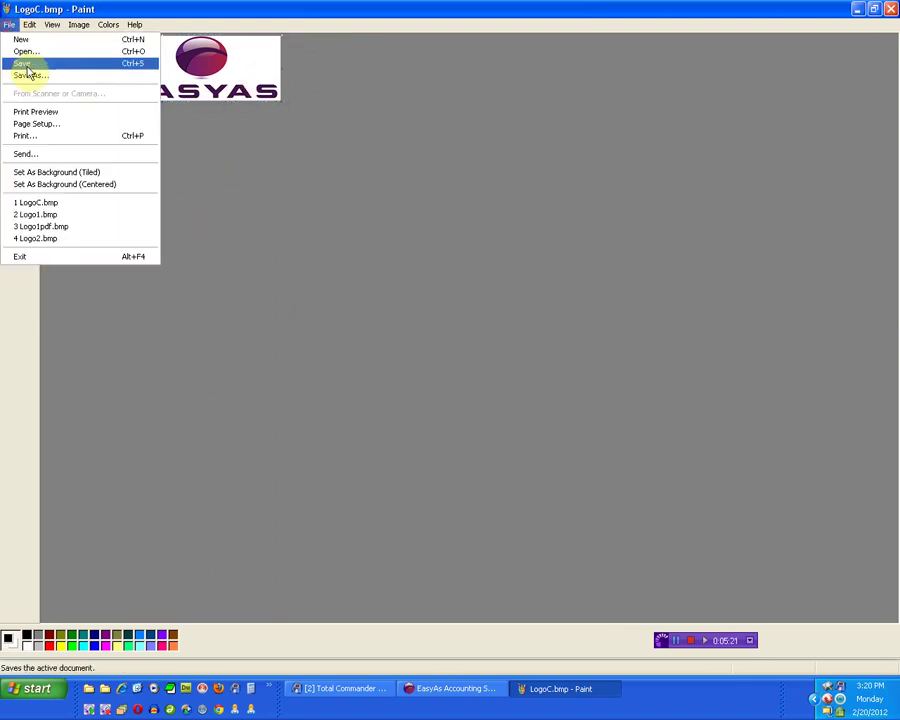
click(27, 64)
click(891, 8)
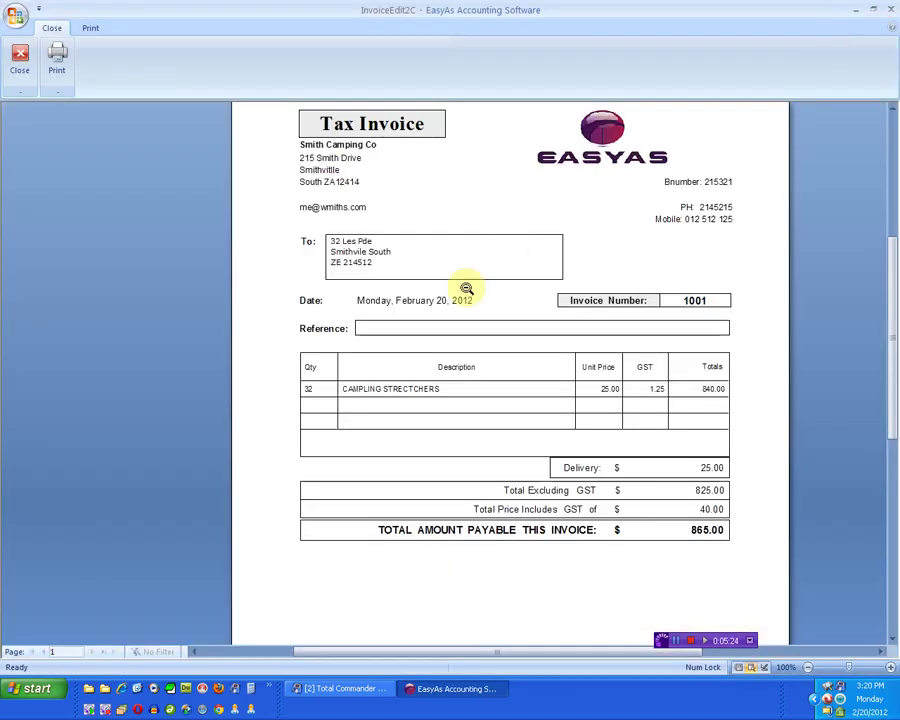
Close the preview, mark invoice 1001 Finished, and close the Invoice Screen.
click(12, 60)
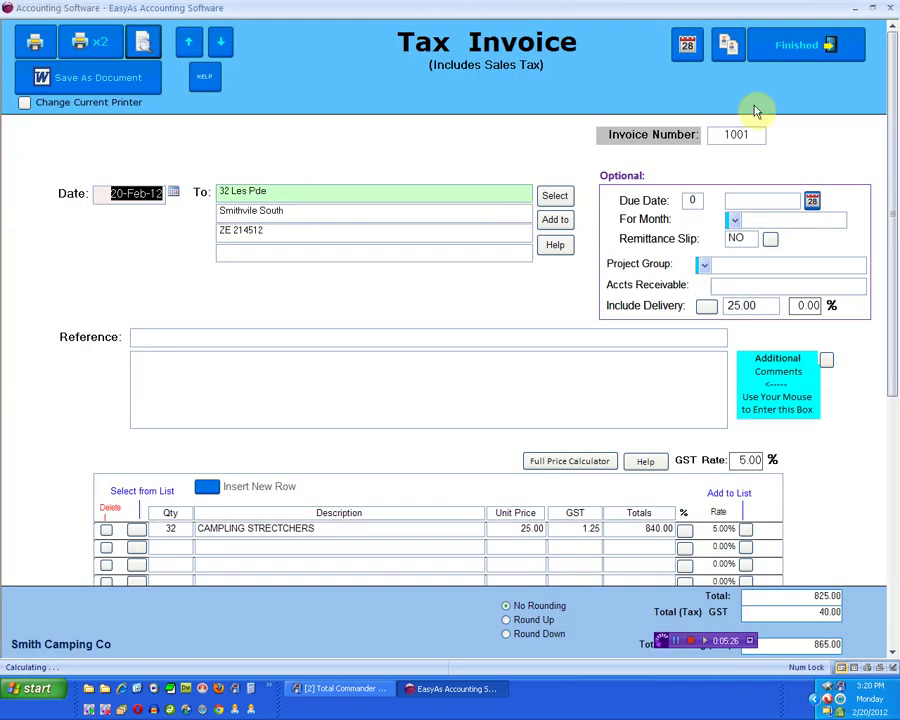
click(833, 46)
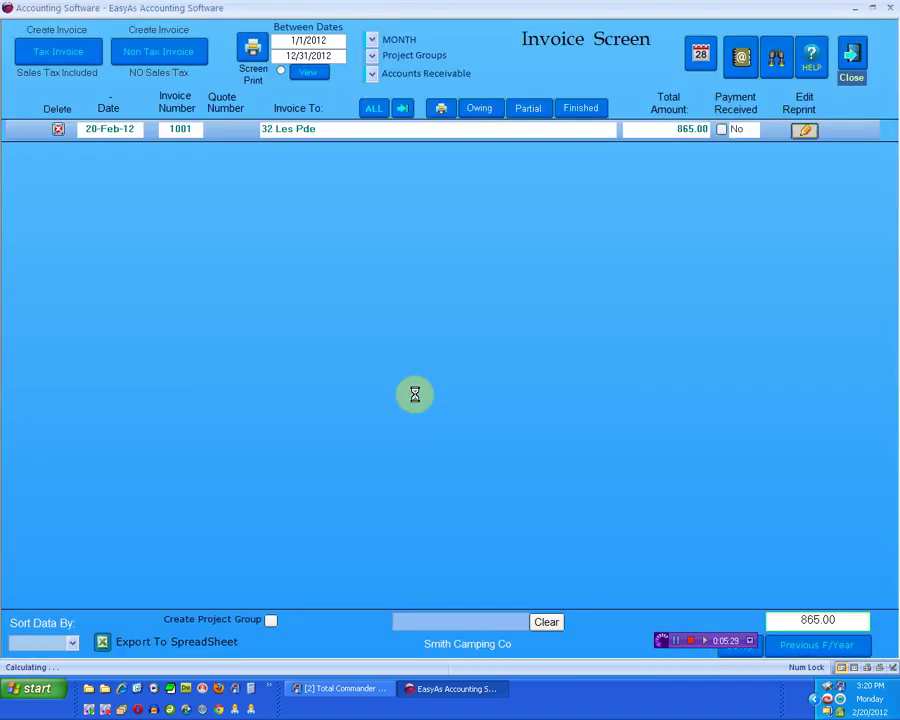
click(849, 58)
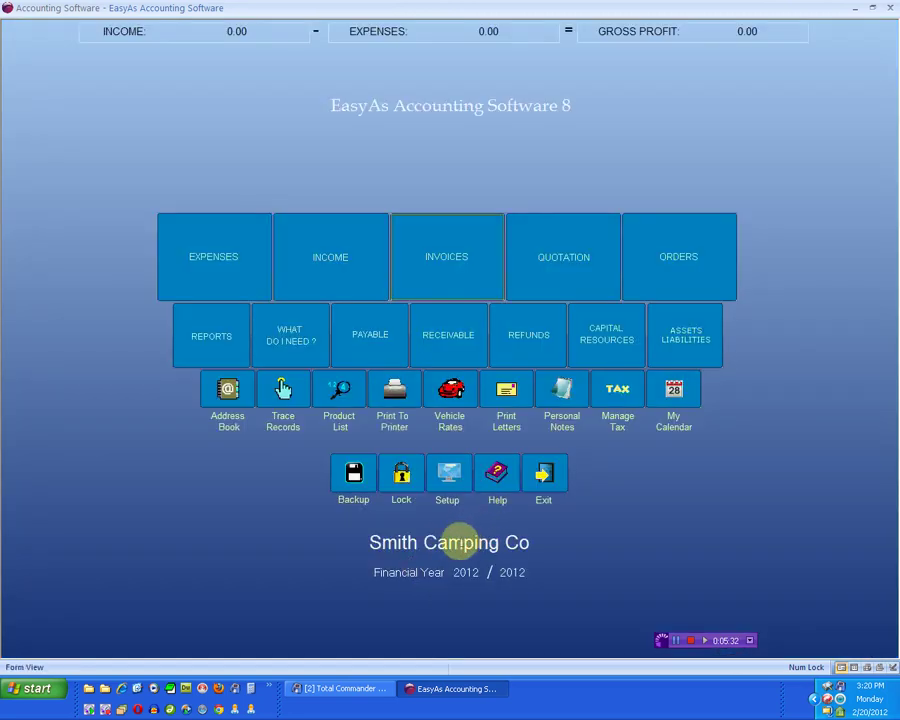
Set the type C invoice logo file to C:\EasyAs\Accounting8\Data\LogoC.bmp and return to the main menu.
click(449, 478)
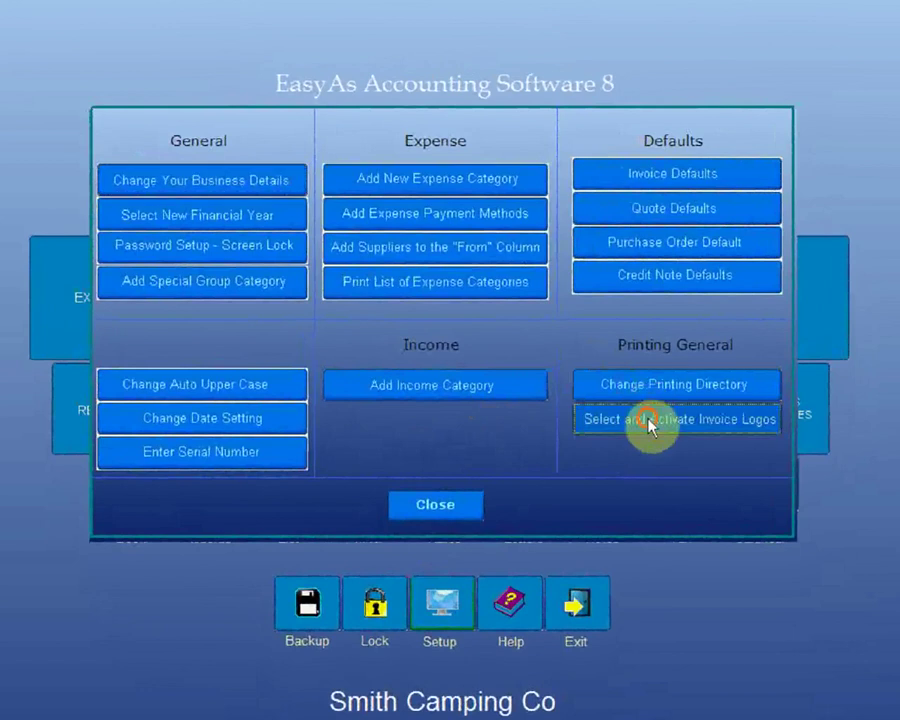
click(652, 421)
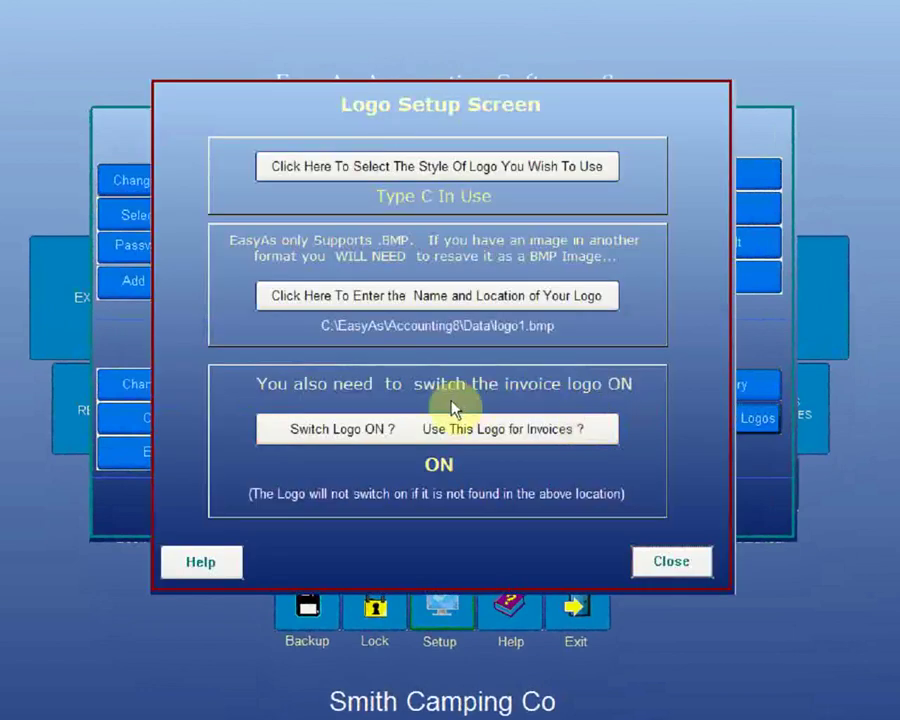
click(465, 297)
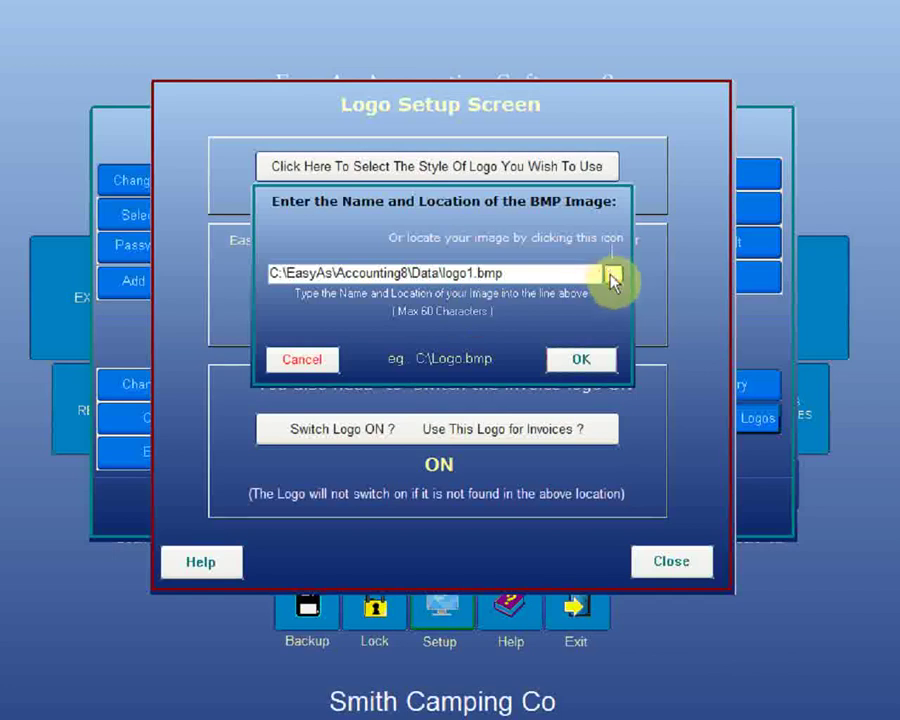
click(613, 273)
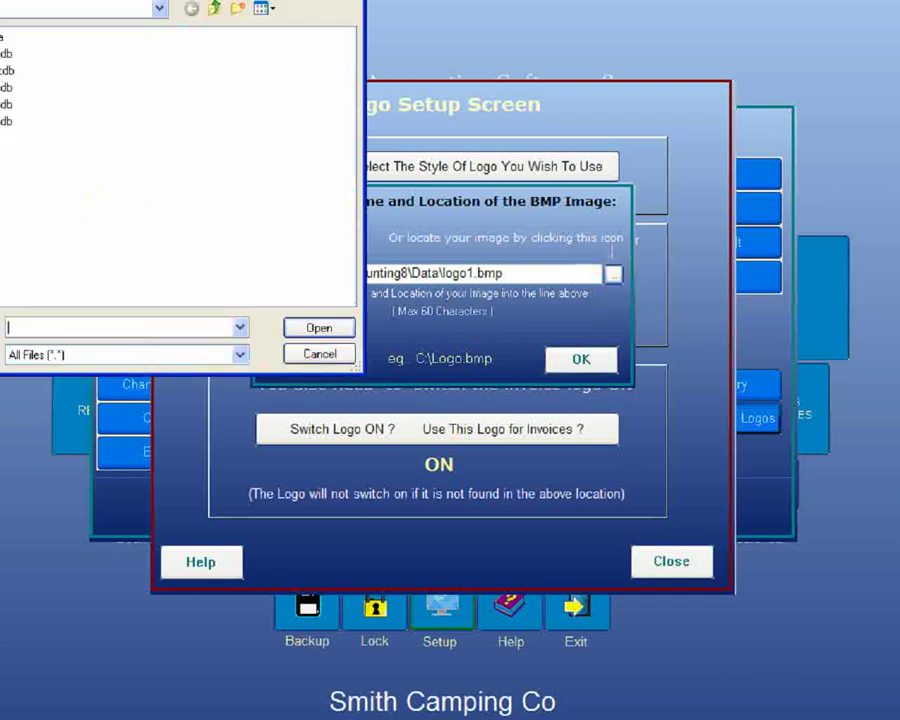
double_click(4, 231)
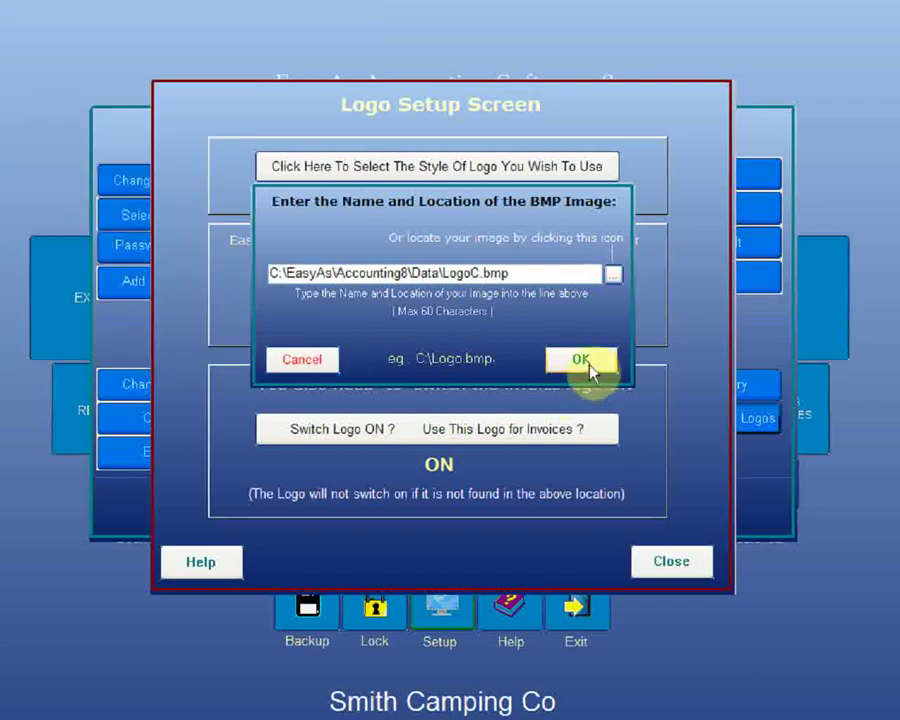
click(586, 367)
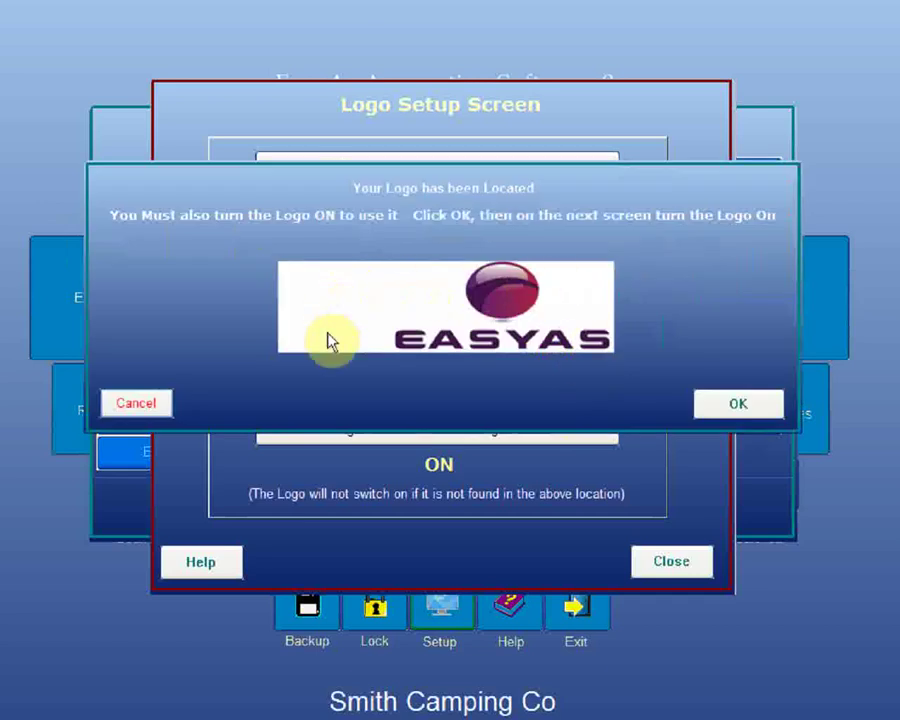
click(731, 406)
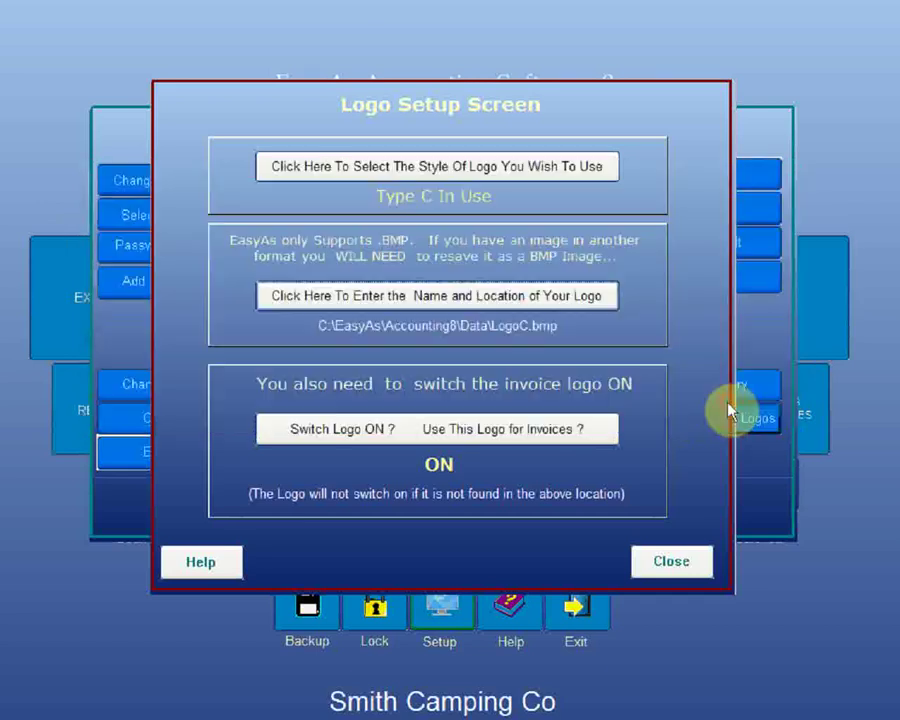
click(671, 561)
click(432, 510)
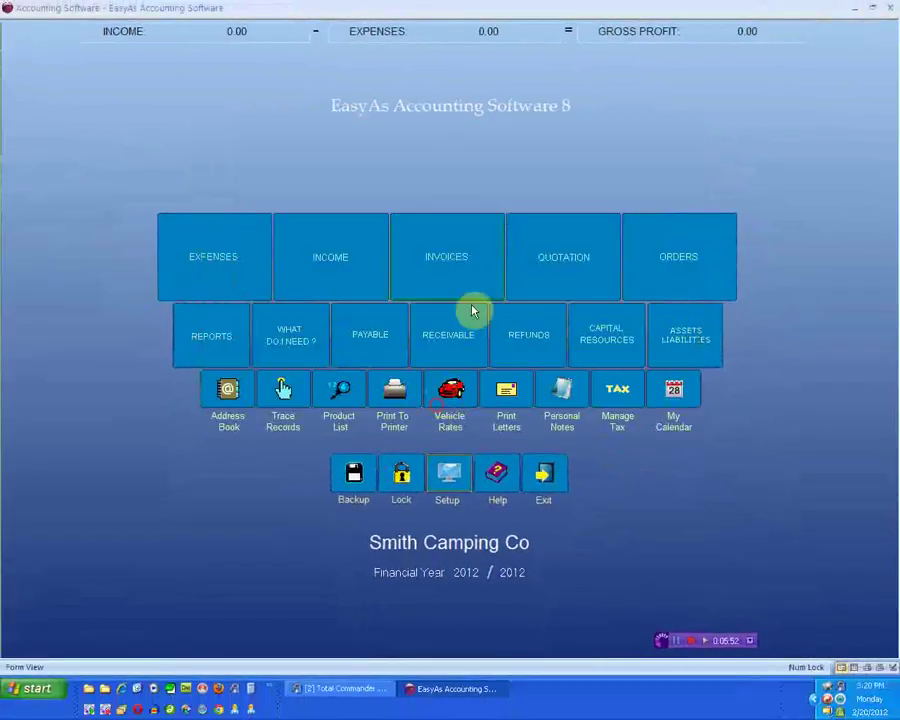
Zoom in and out on invoice 1001's print preview to check the top-right EASYAS logo.
click(462, 257)
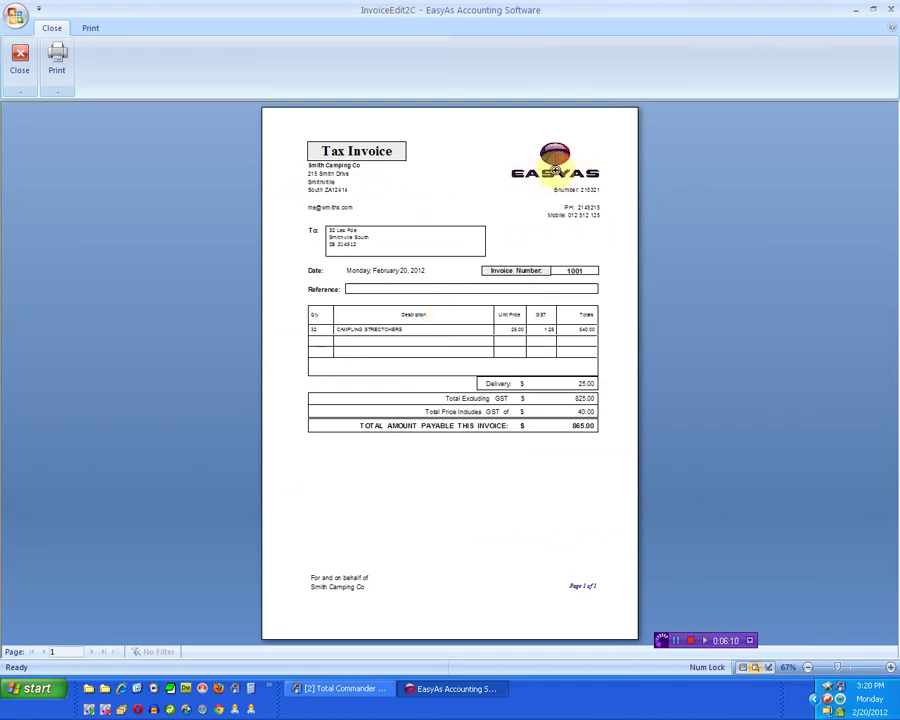
click(472, 343)
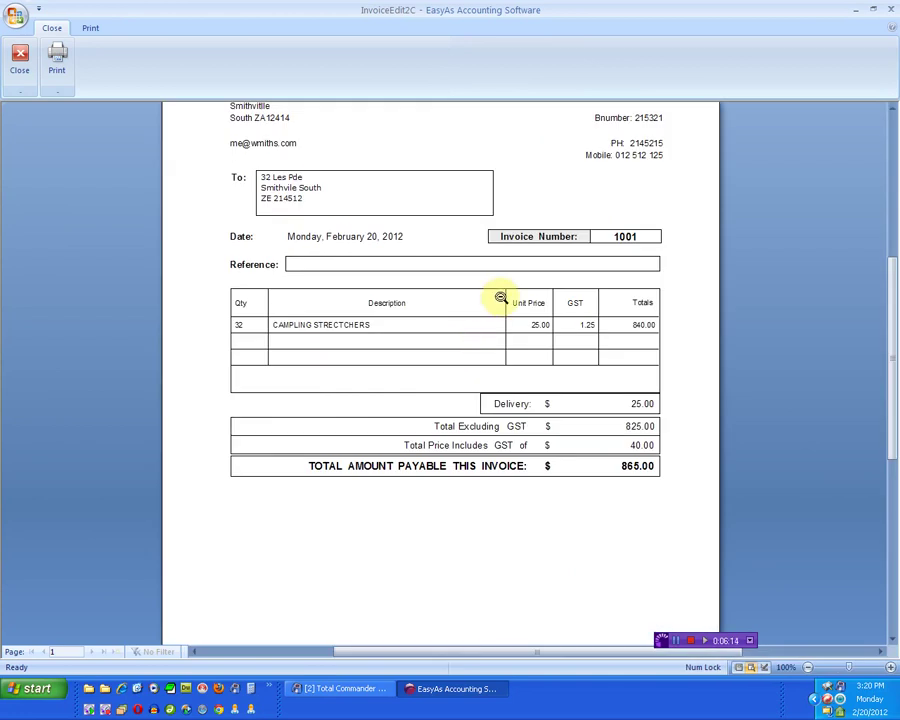
click(500, 297)
click(20, 58)
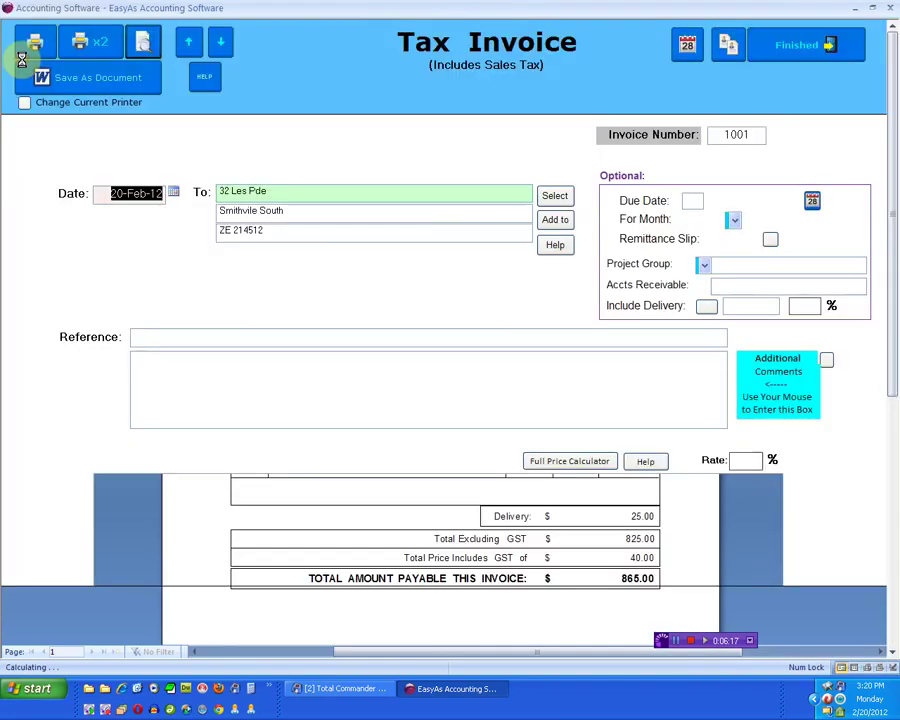